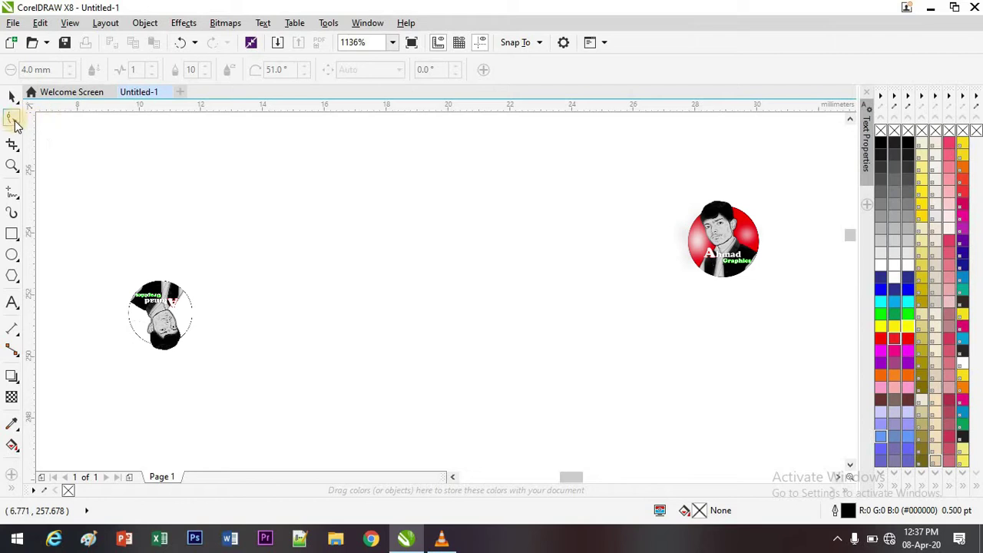
click(12, 121)
click(13, 123)
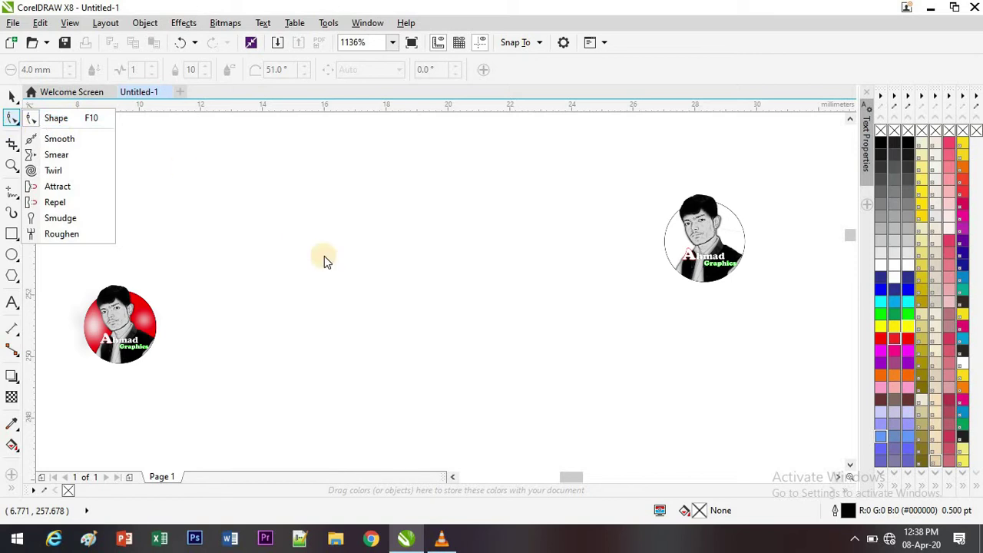
click(261, 260)
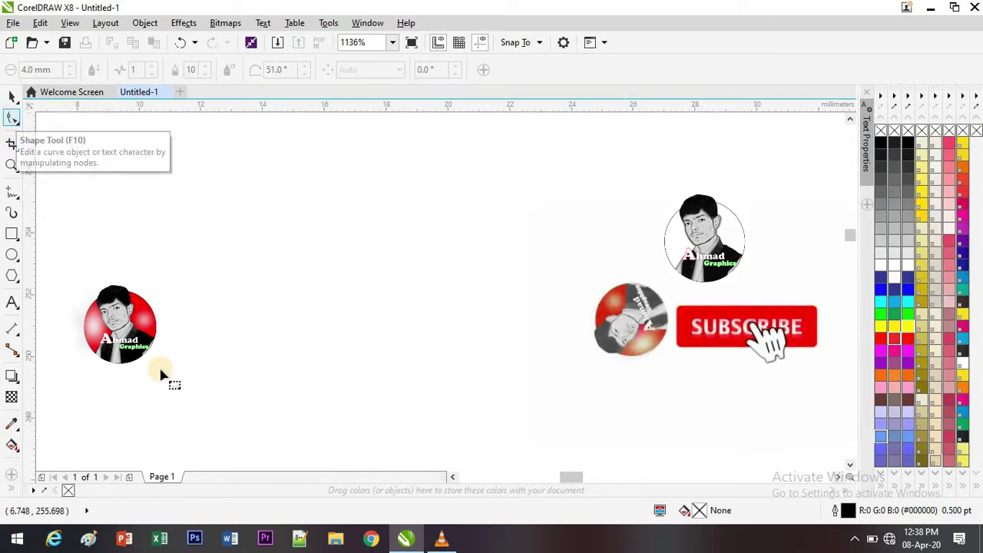
Draw a rectangle about 5.9 × 5 mm and, beside it, a near-circular ellipse about 5.1 × 4.9 mm.
click(10, 238)
mouse_move(119, 205)
mouse_down()
mouse_move(154, 351)
mouse_move(203, 358)
mouse_up()
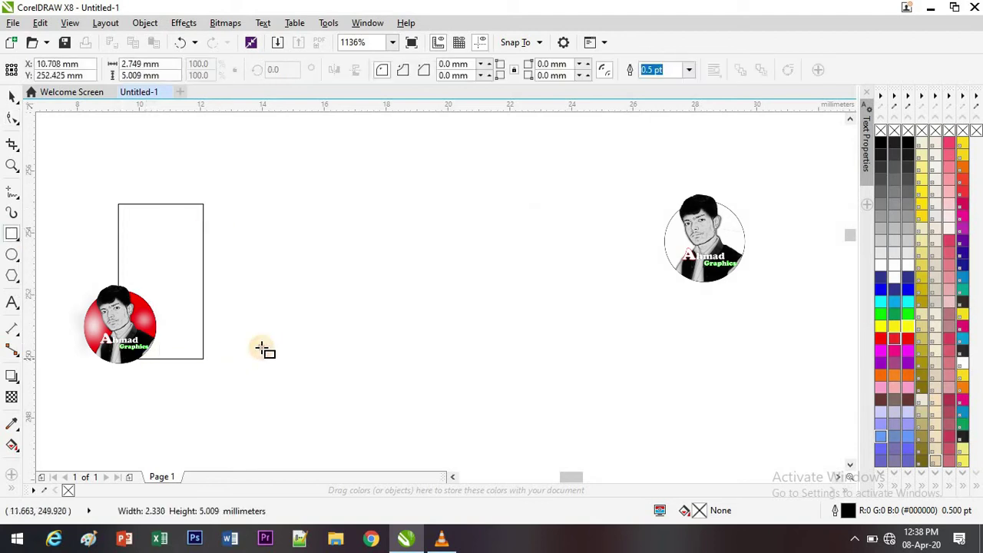
drag(262, 349, 303, 358)
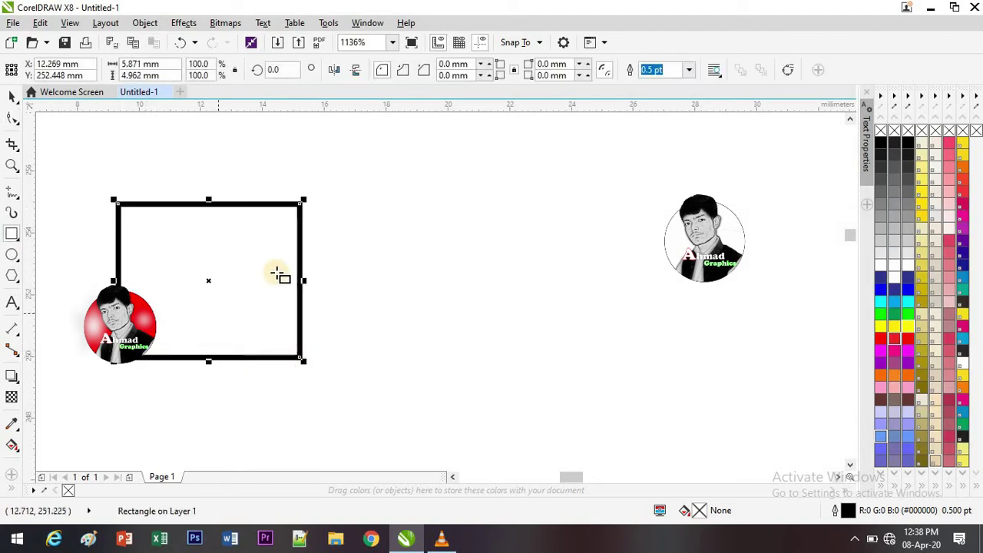
click(12, 257)
drag(360, 214, 523, 374)
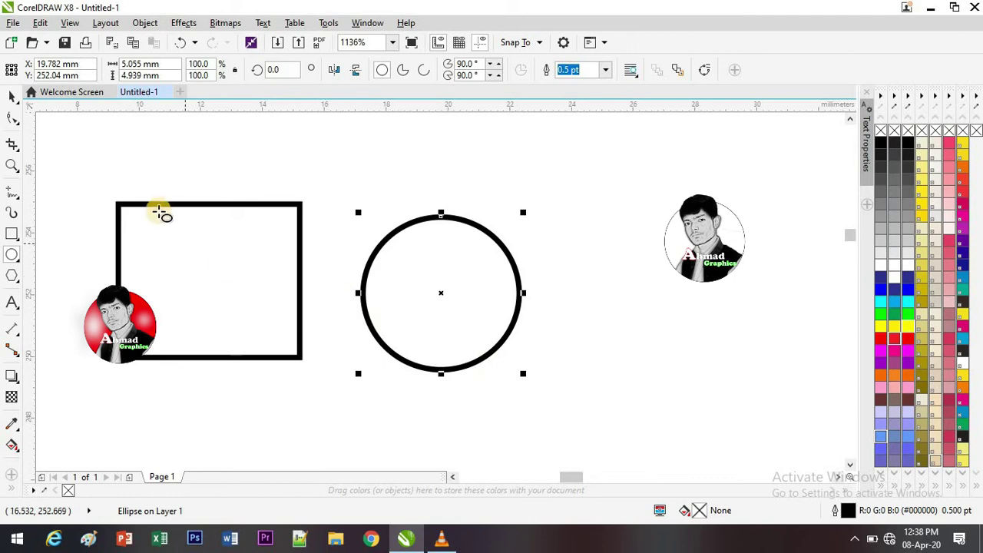
Draw a four-sided polygon about 3.7 × 4.6 mm and a nine-pointed complex star about 5.6 mm wide beyond the circle.
click(12, 277)
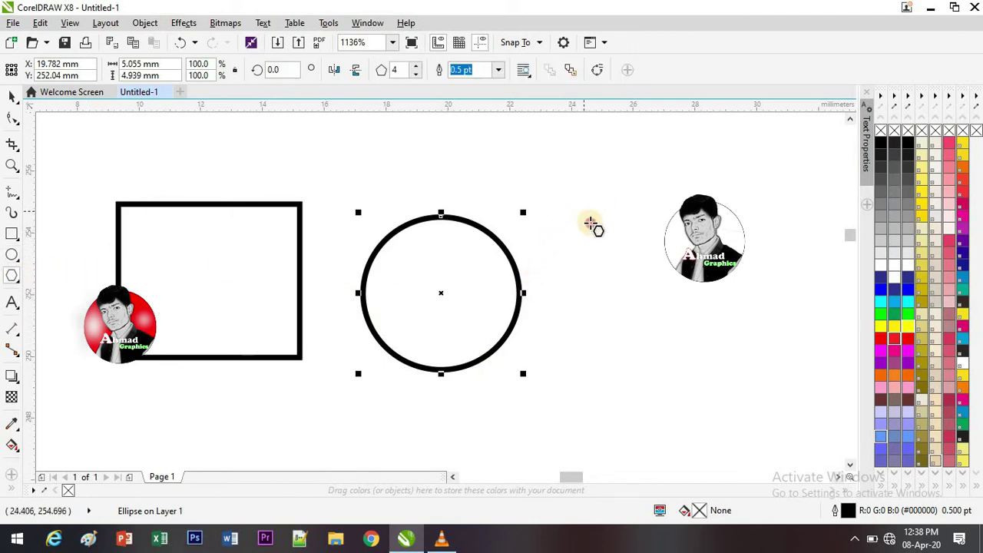
drag(579, 207, 701, 358)
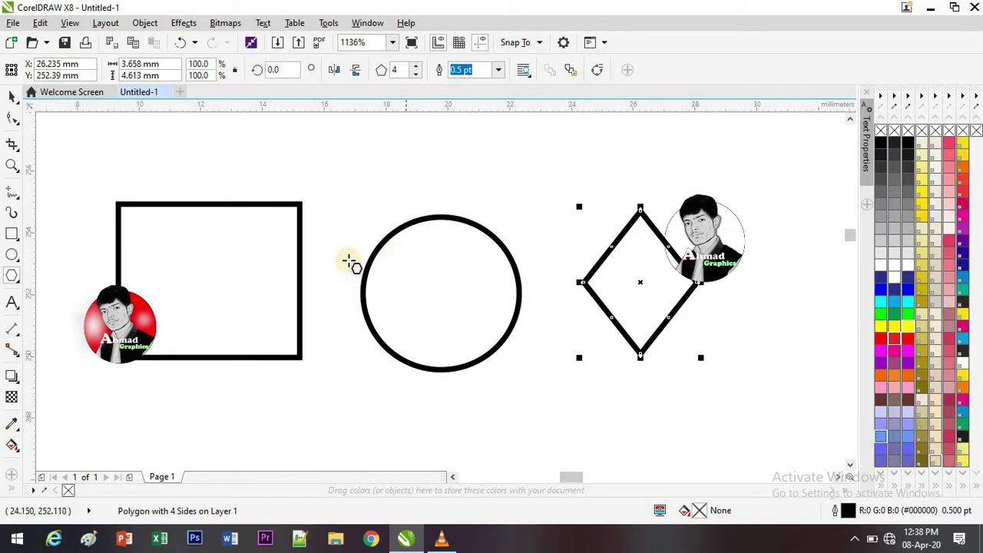
click(19, 285)
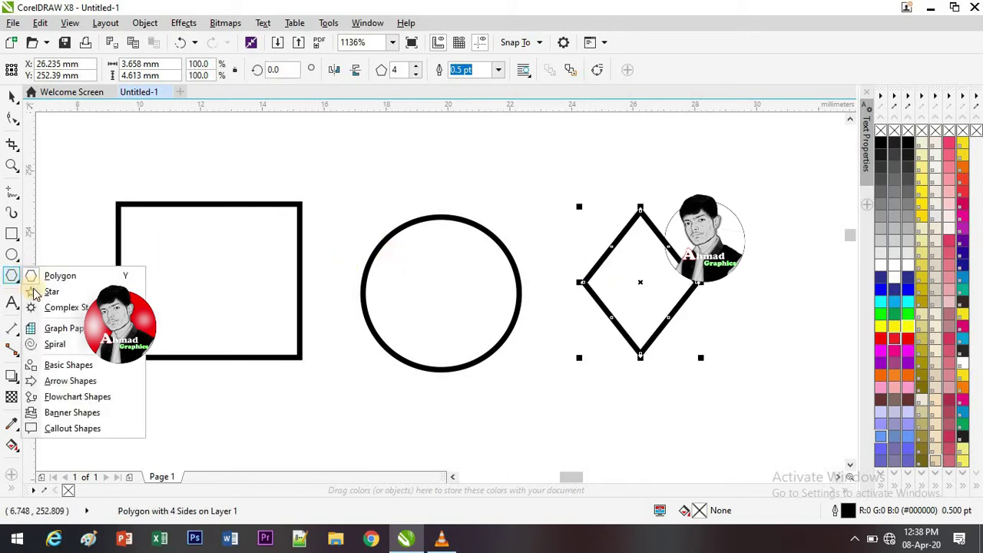
click(47, 308)
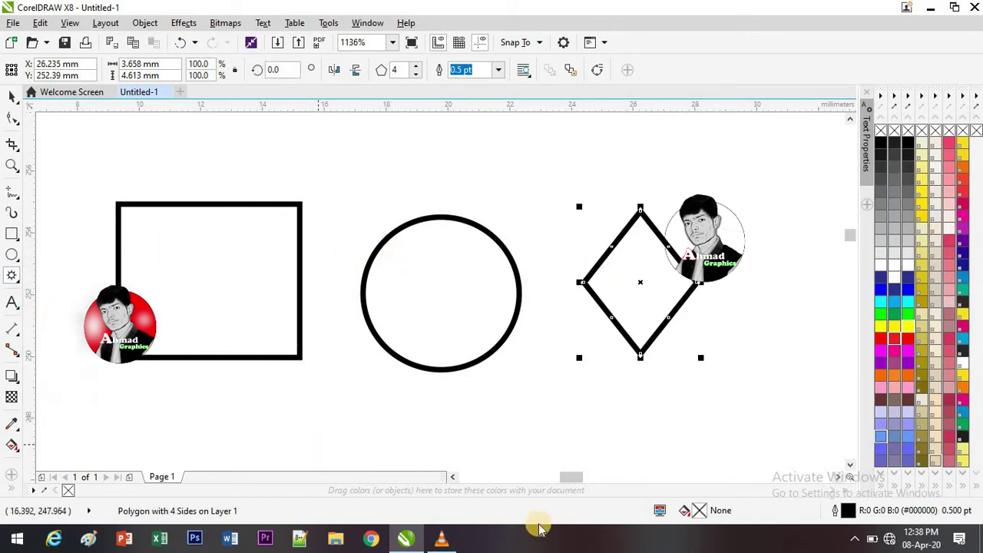
mouse_move(571, 477)
mouse_down()
mouse_move(591, 482)
mouse_move(584, 477)
mouse_up()
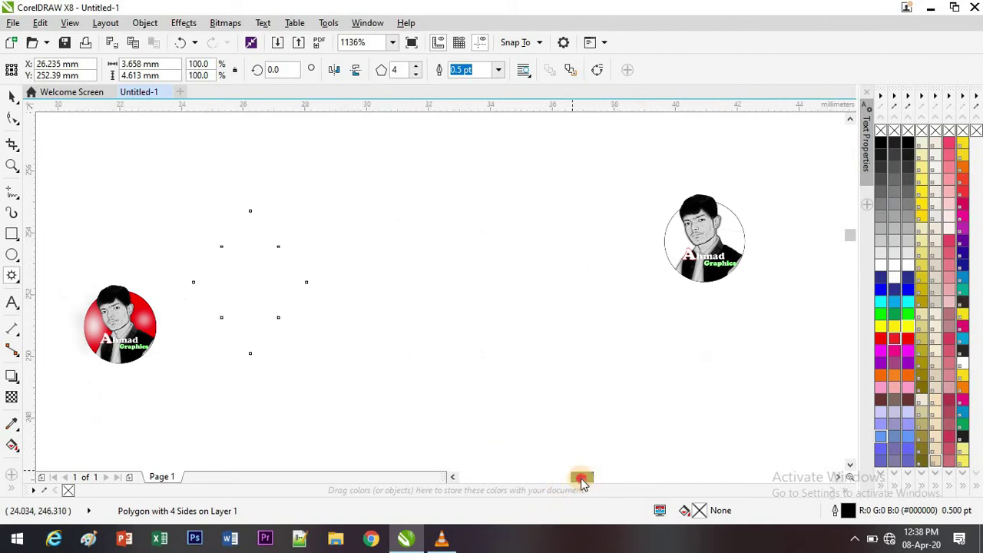
drag(540, 198, 719, 375)
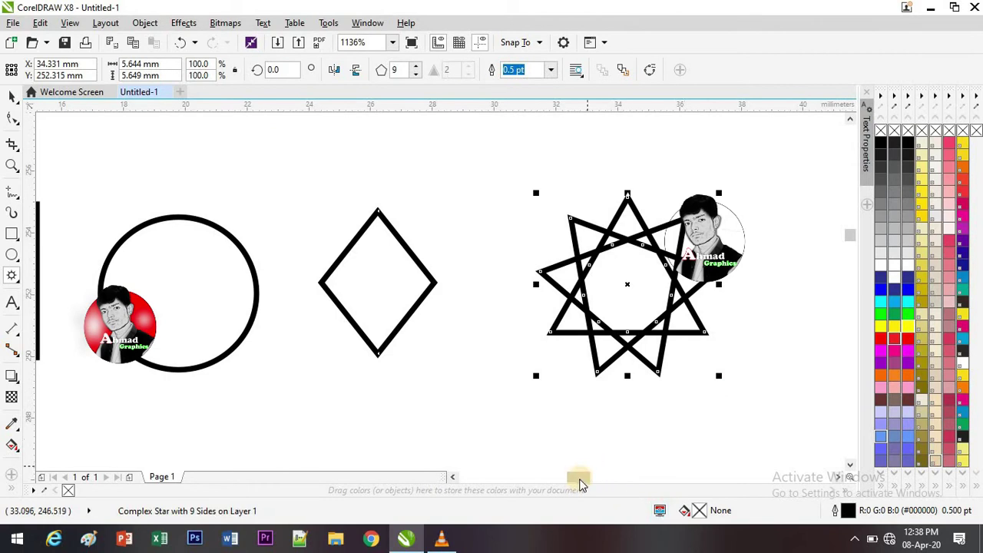
Examine the nodes of the rectangle, circle and diamond in turn with the Shape tool.
drag(578, 477, 568, 479)
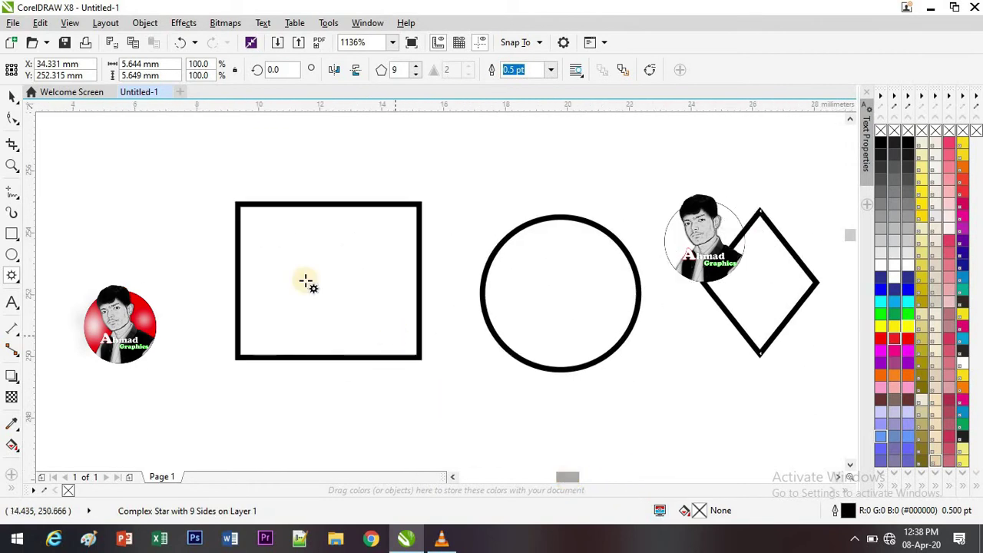
click(12, 94)
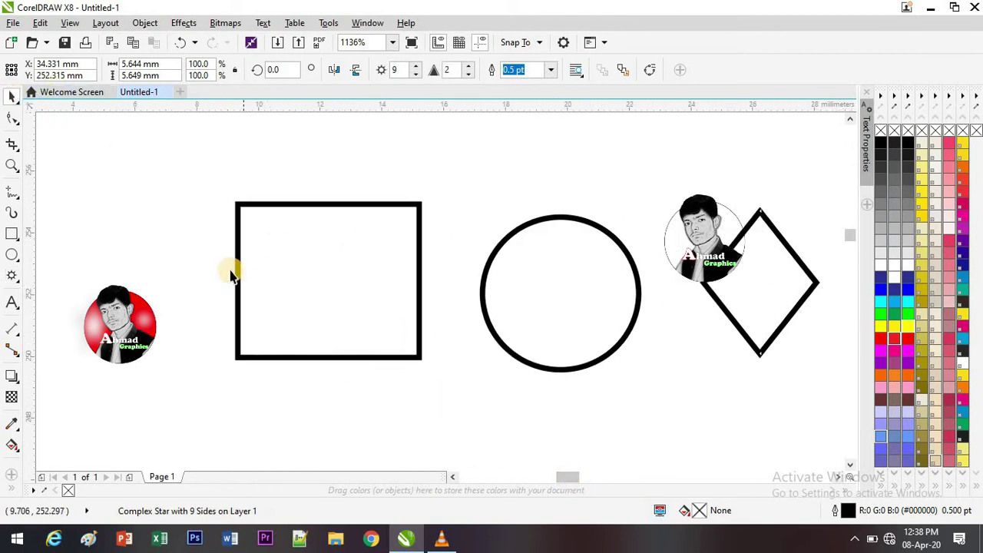
click(236, 280)
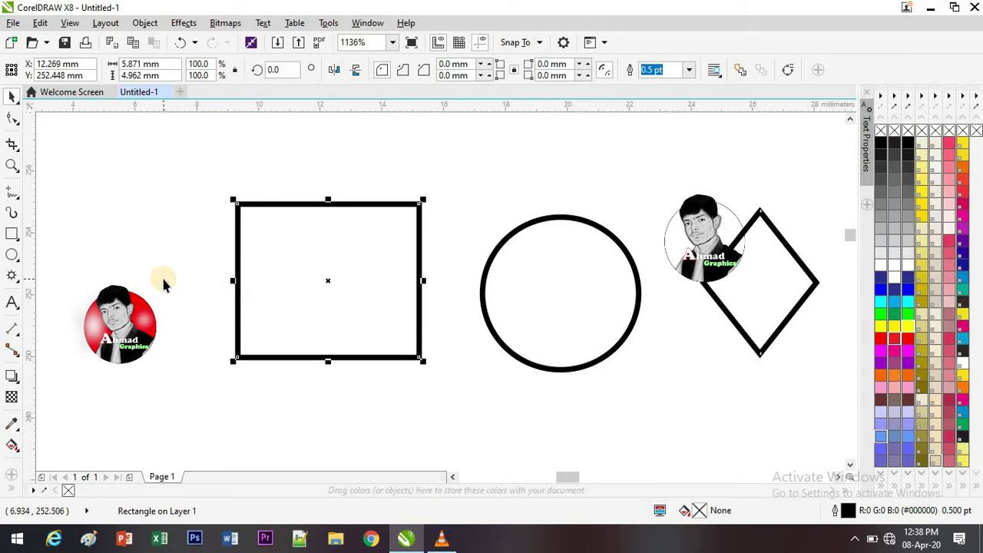
click(9, 121)
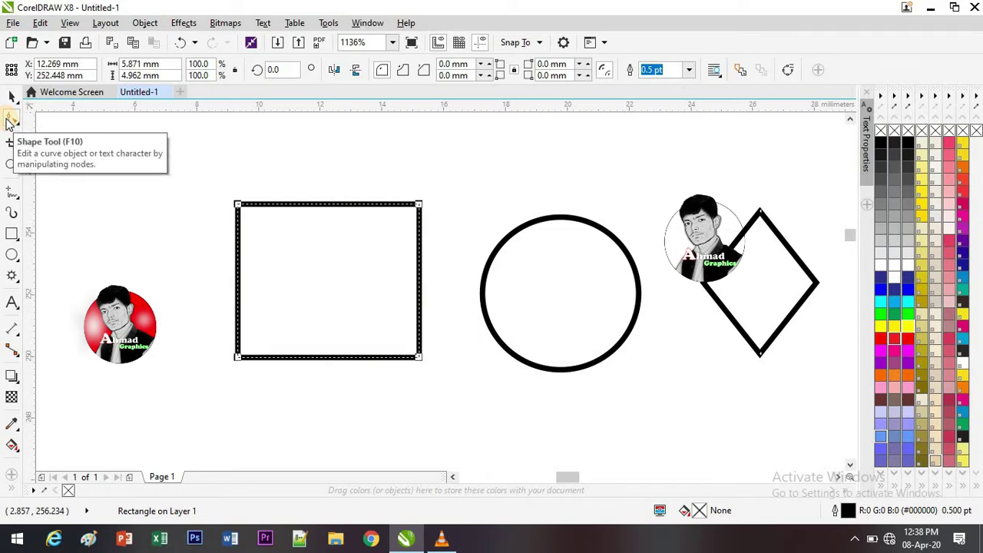
click(240, 206)
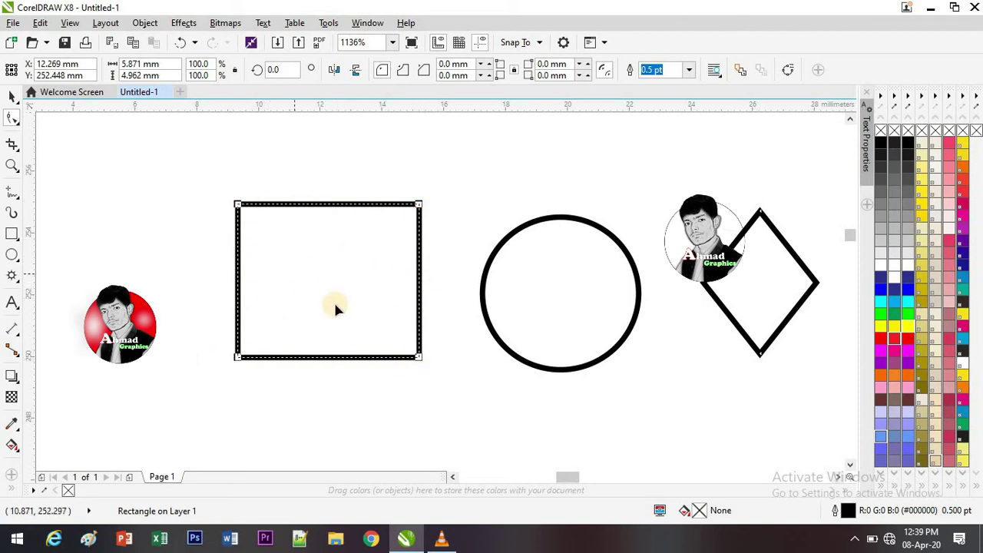
click(492, 330)
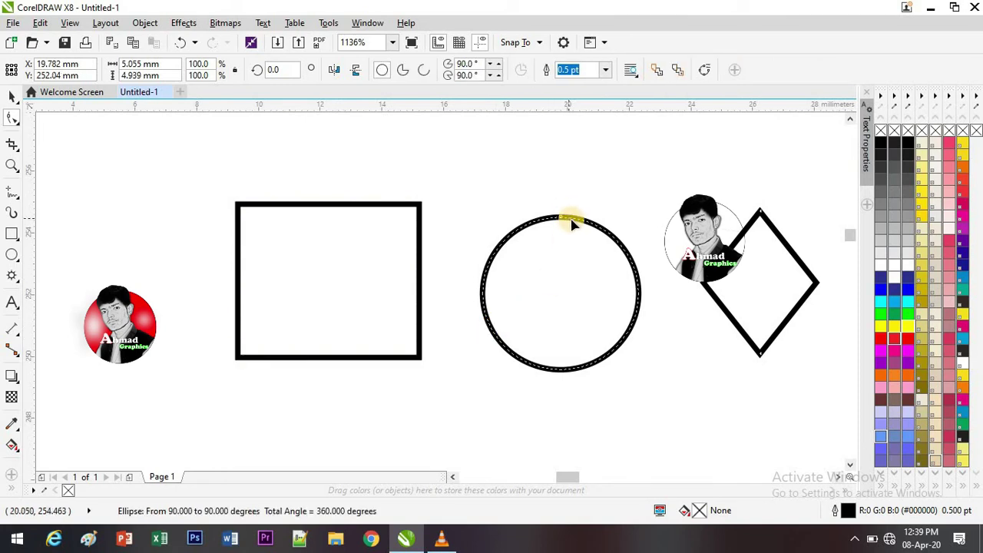
click(706, 292)
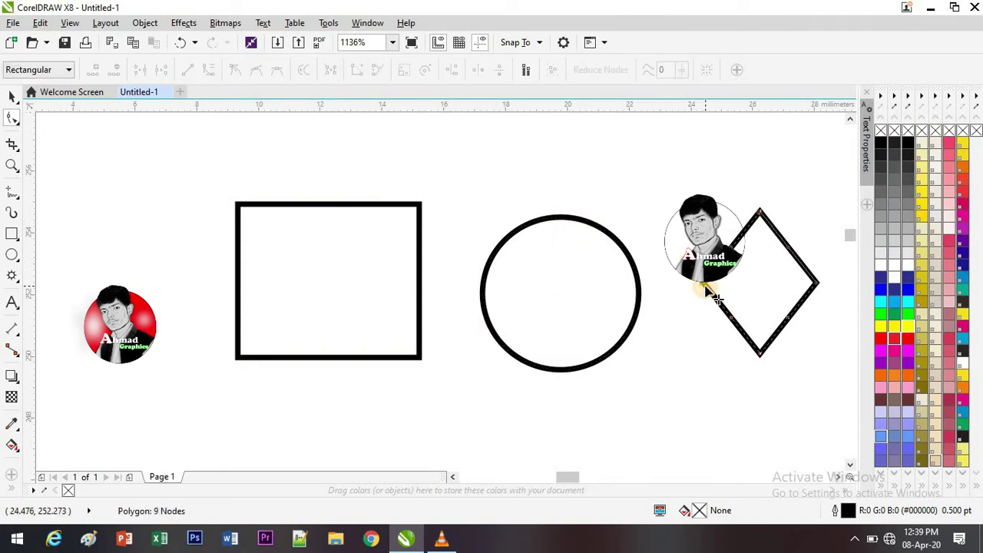
Round all four corners of the rectangle to a radius of about 2.1 mm, and reset the corner radius to 0 mm.
click(241, 301)
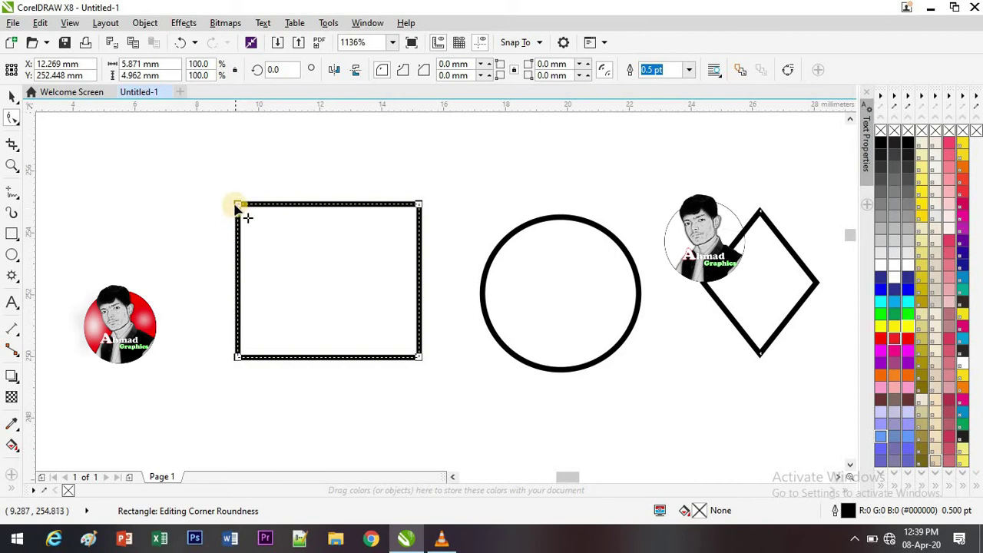
drag(238, 206, 302, 242)
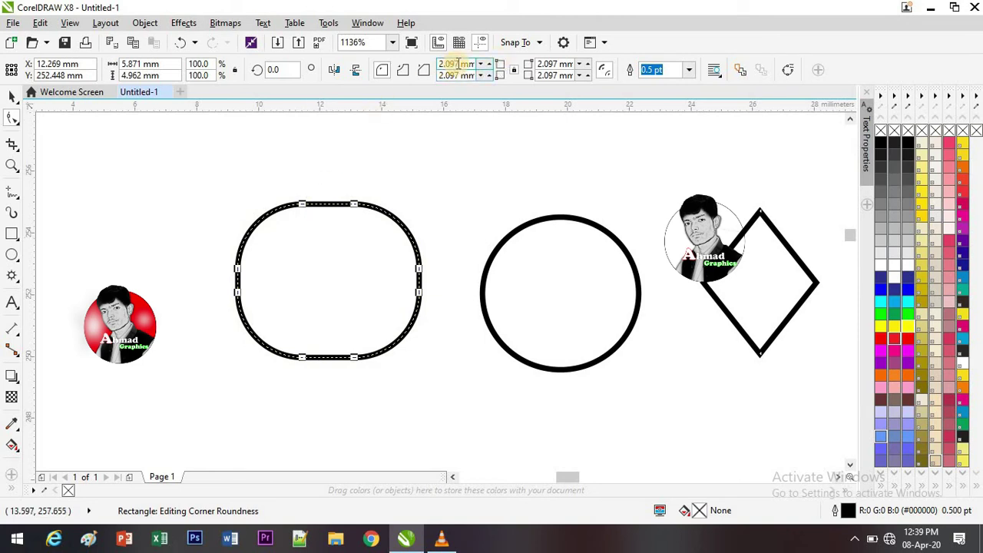
drag(457, 65, 442, 66)
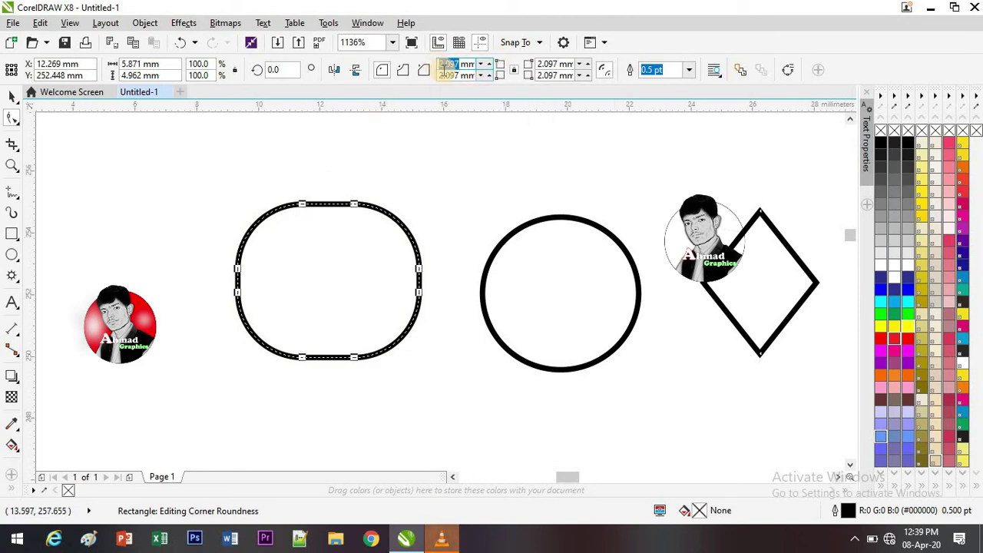
text(0)
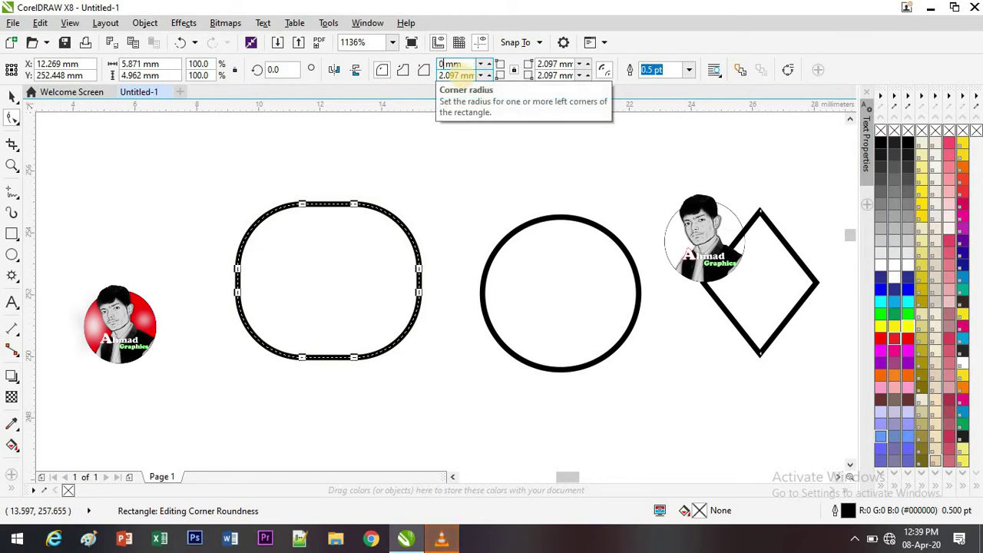
key(Return)
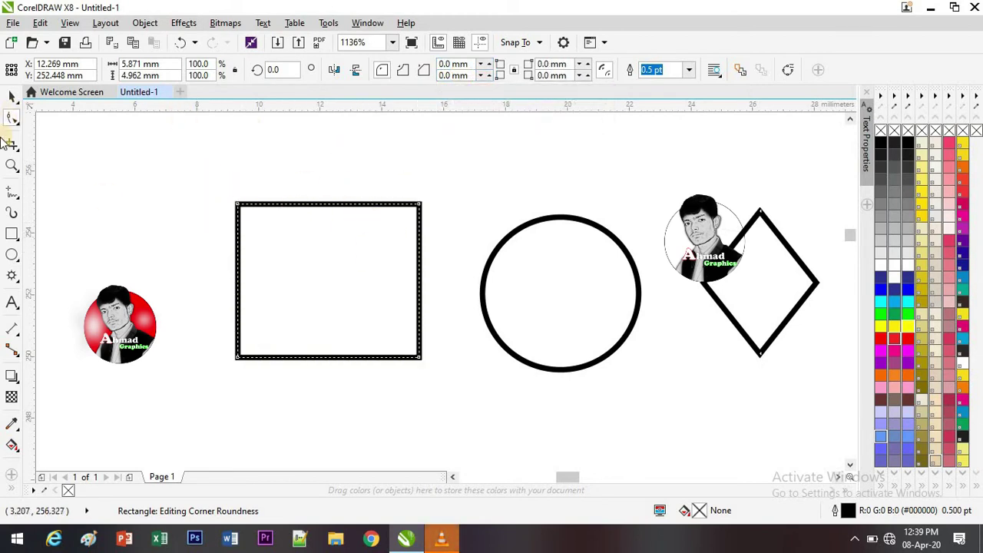
Round only the rectangle's upper-left corner to a radius of about 2.5 mm with the Shape tool, and return it to a square corner.
click(239, 206)
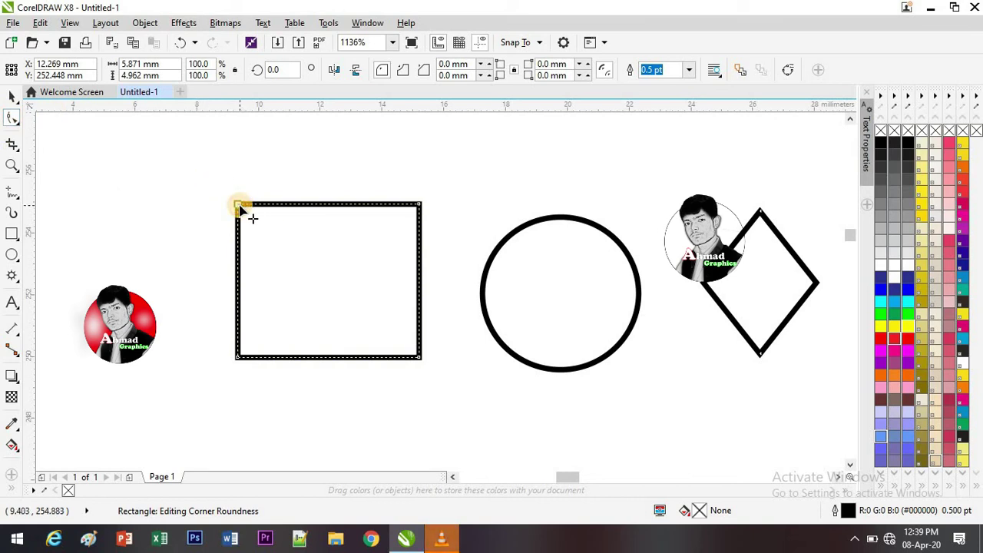
drag(240, 207, 213, 197)
click(12, 96)
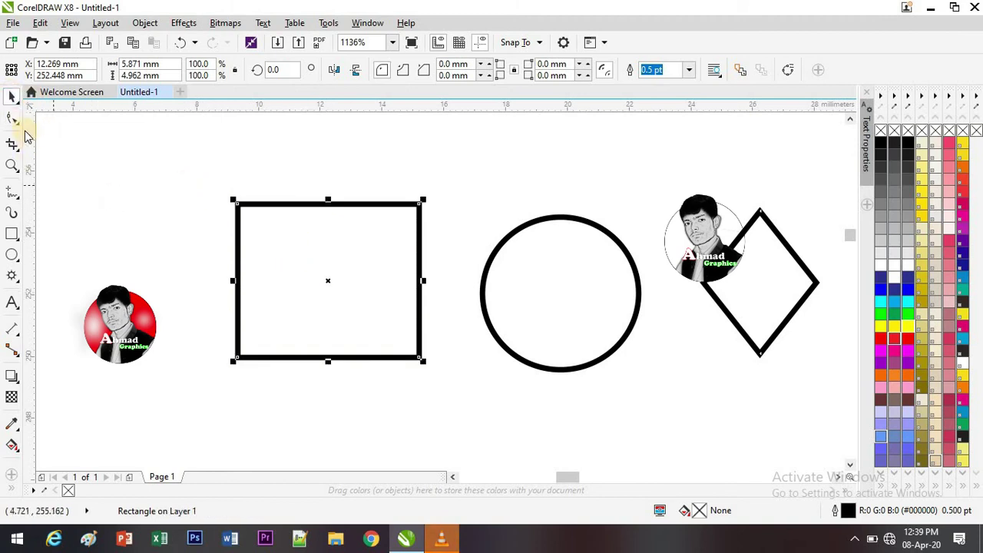
click(11, 120)
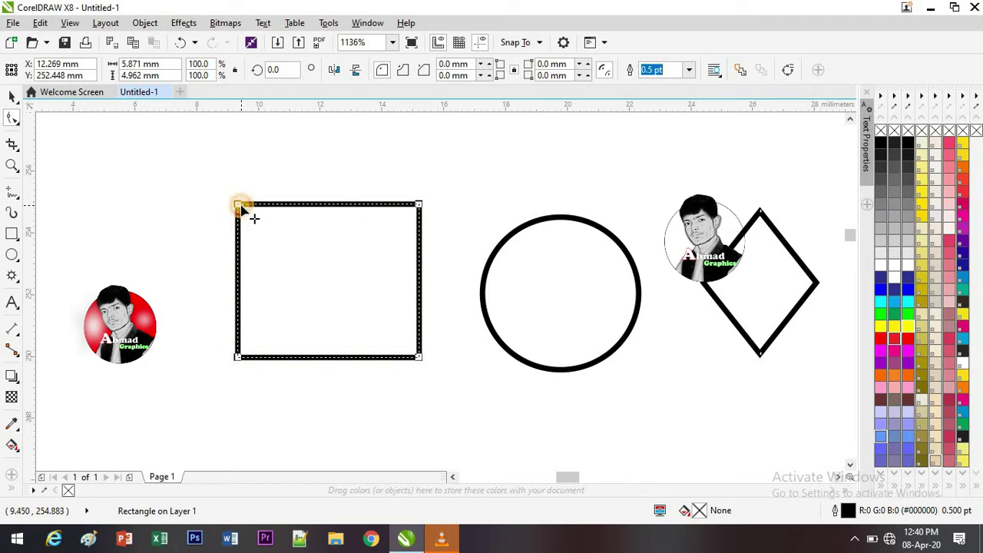
drag(241, 207, 239, 206)
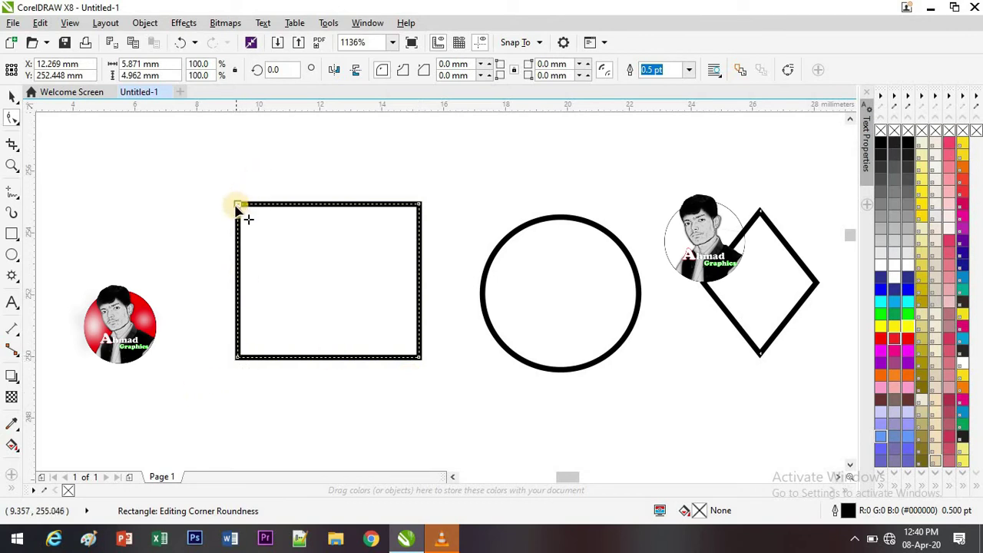
drag(239, 206, 340, 285)
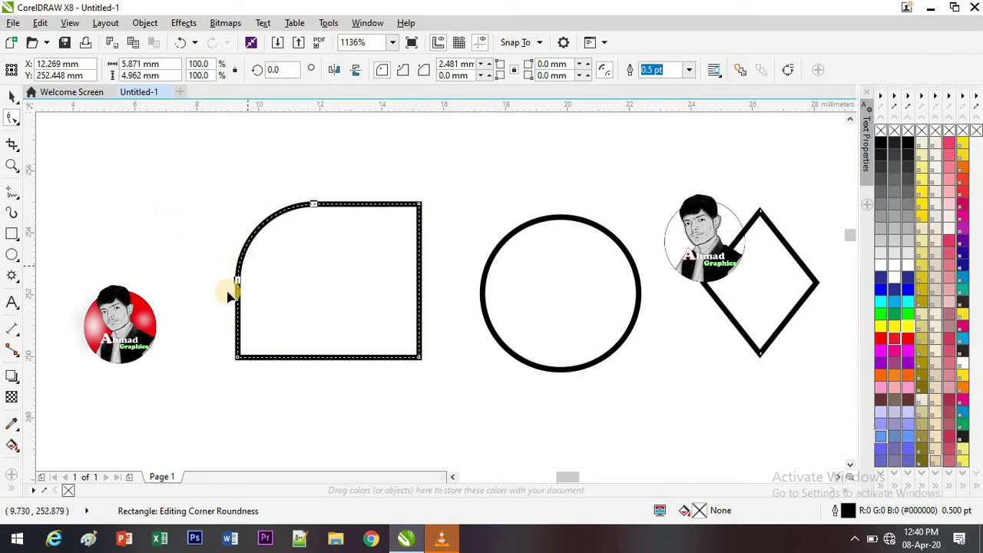
drag(237, 280, 223, 193)
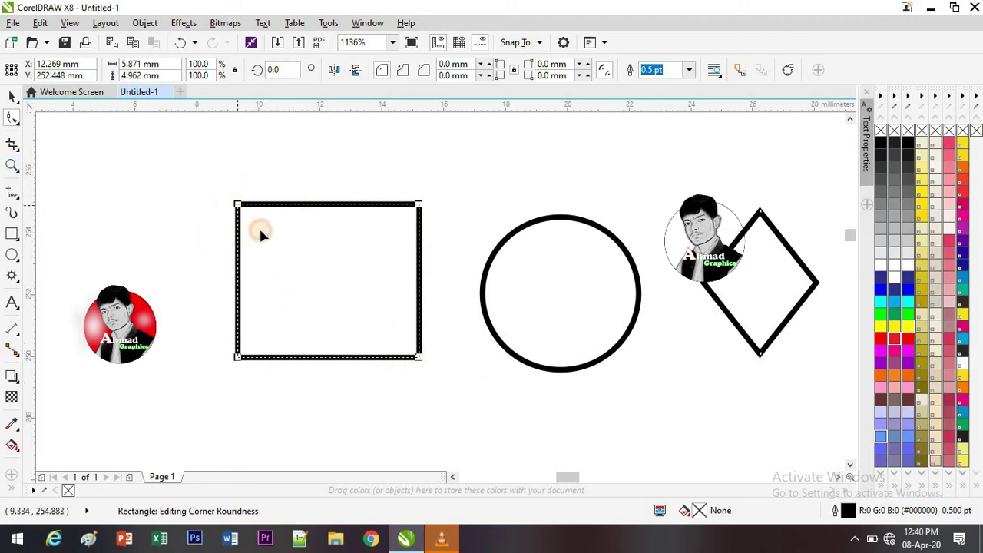
Round all four corners of the rectangle to a radius of about 2.5 mm and set its outline width to None.
drag(260, 230, 408, 393)
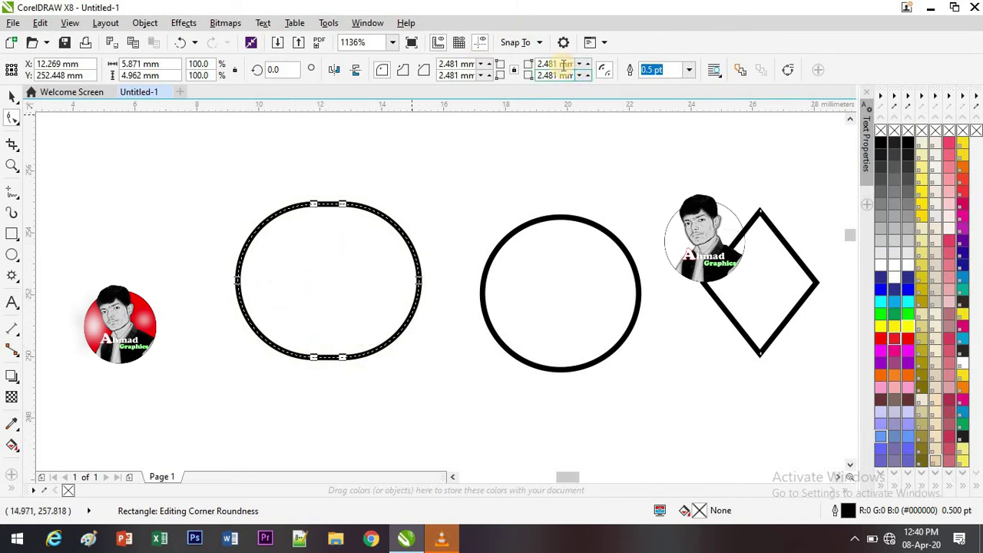
click(689, 69)
click(666, 85)
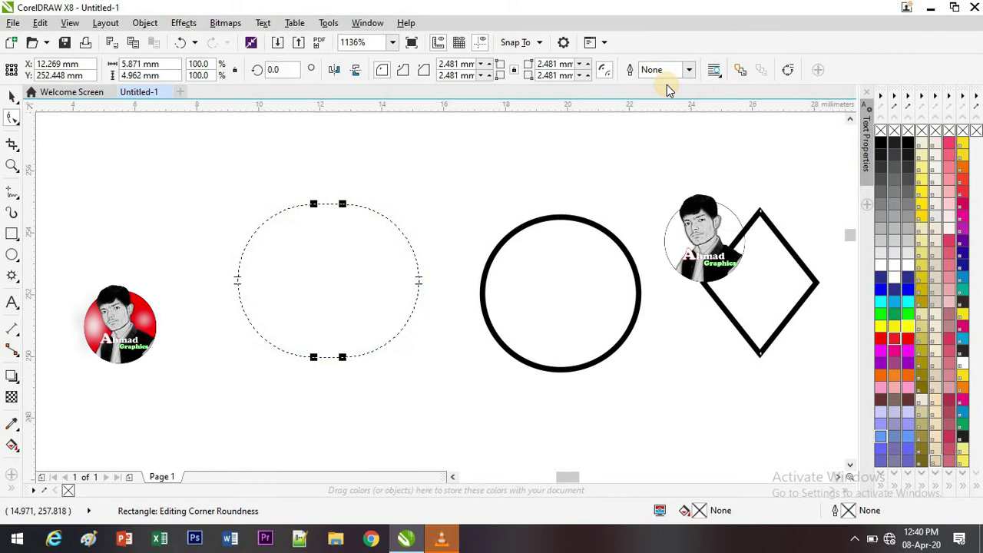
Reshape the circle into a pie from 90° to 359°, try it as an arc, and restore the full ellipse.
click(484, 286)
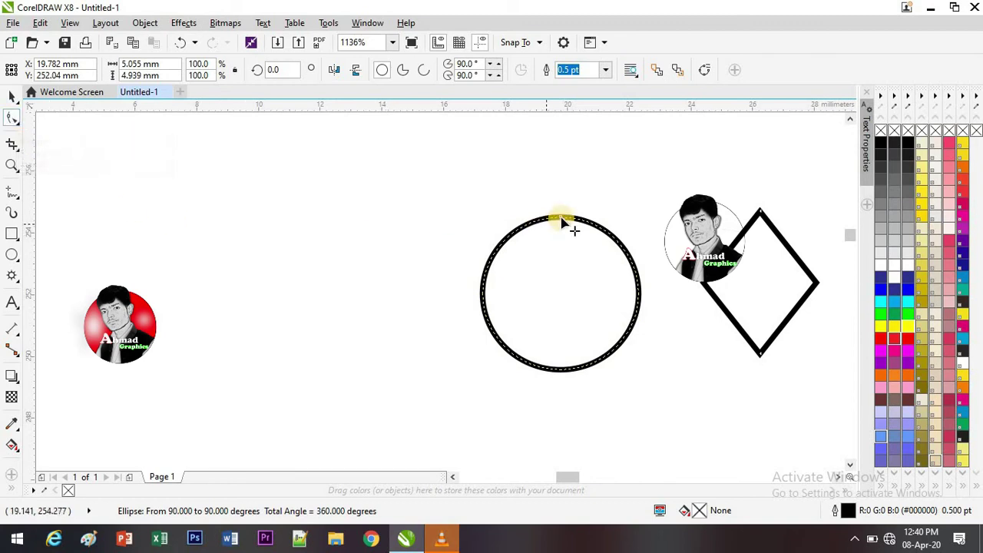
drag(562, 220, 603, 297)
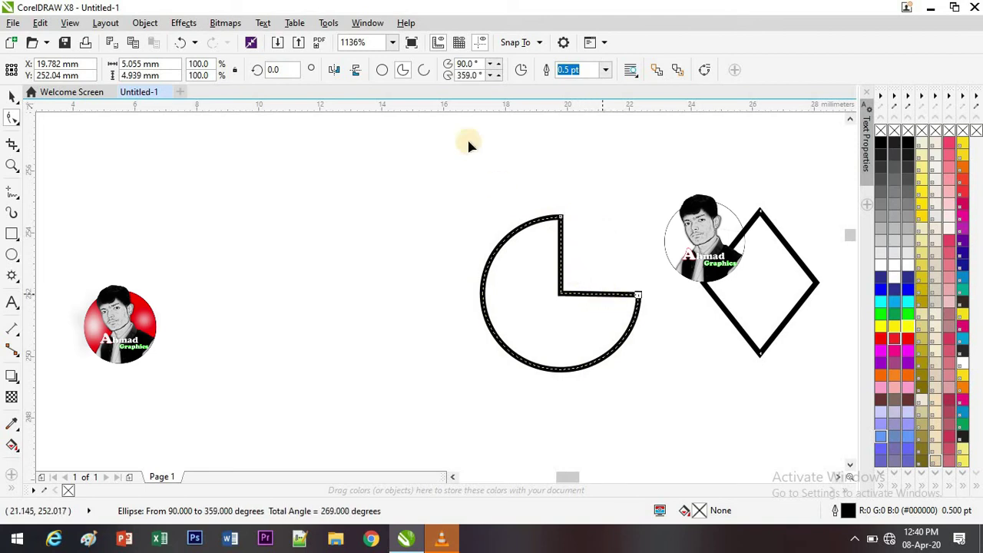
click(423, 71)
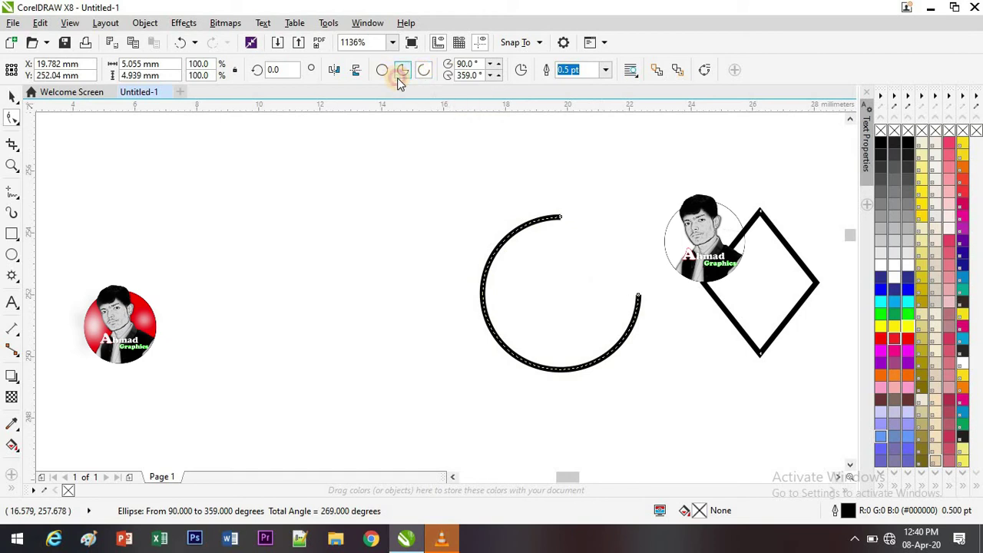
click(398, 74)
click(382, 73)
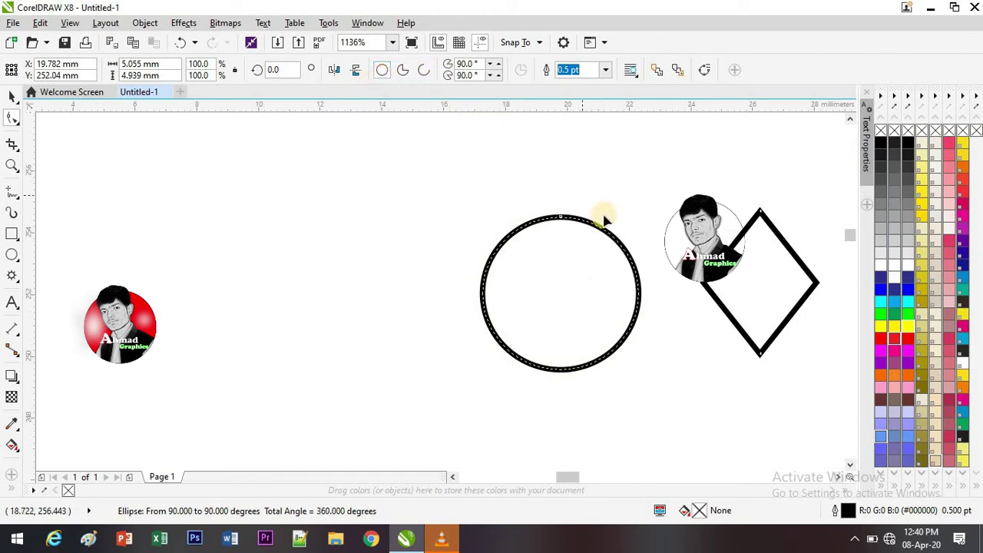
Reshape the full circle into a half-circle pie from 90° to 270° with the Shape tool.
drag(567, 218, 558, 364)
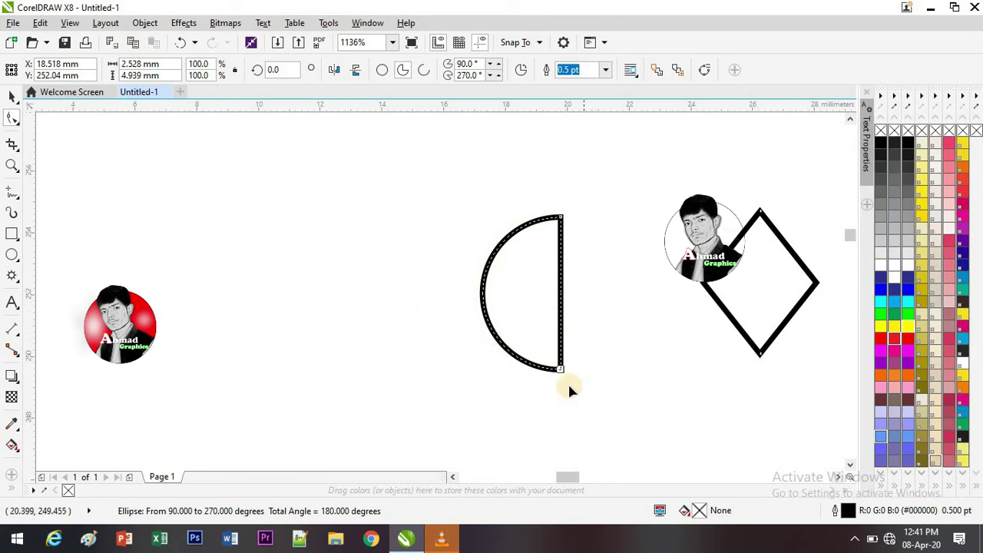
Reshape the diamond polygon into a four-pointed pinwheel by moving its corner and side nodes with the Shape tool.
click(574, 474)
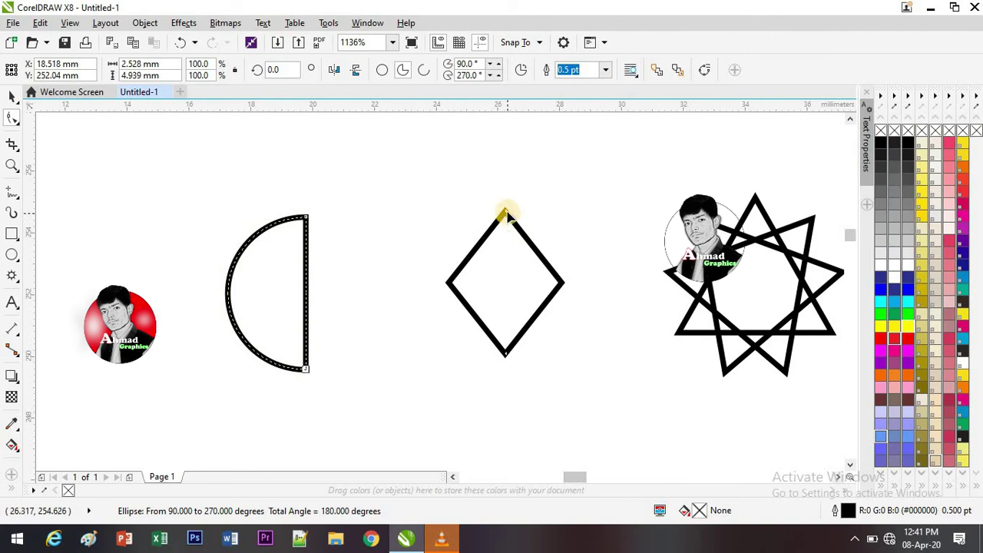
click(510, 218)
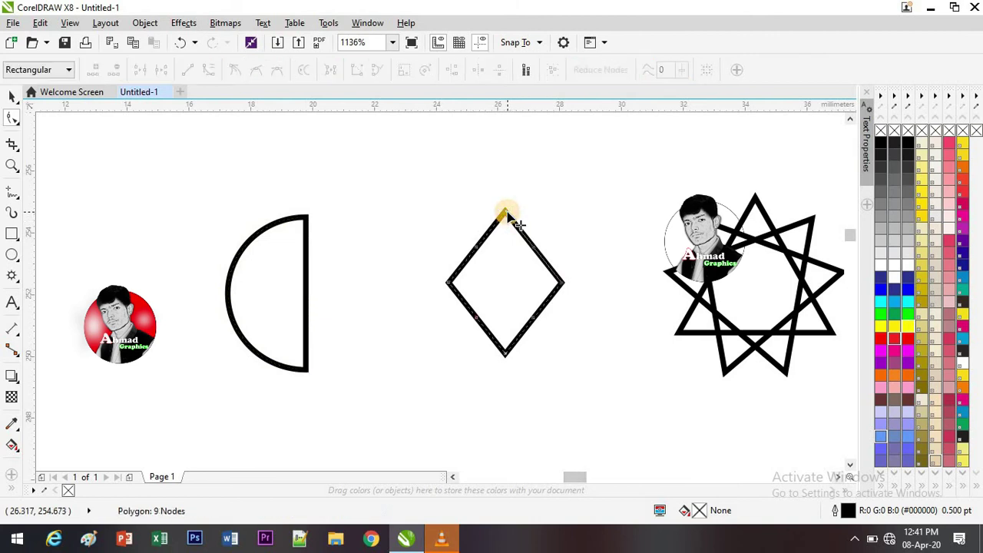
drag(508, 215, 536, 281)
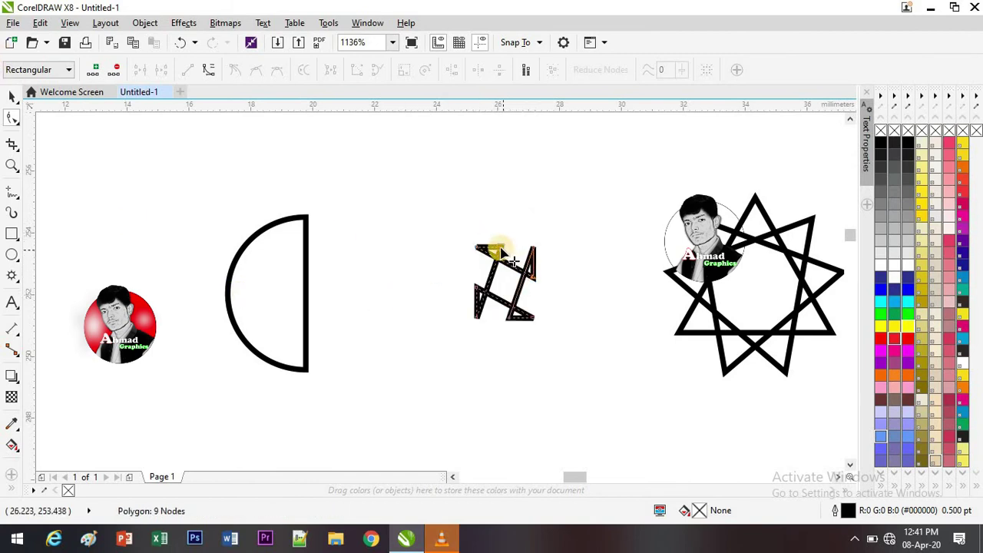
drag(500, 250, 555, 345)
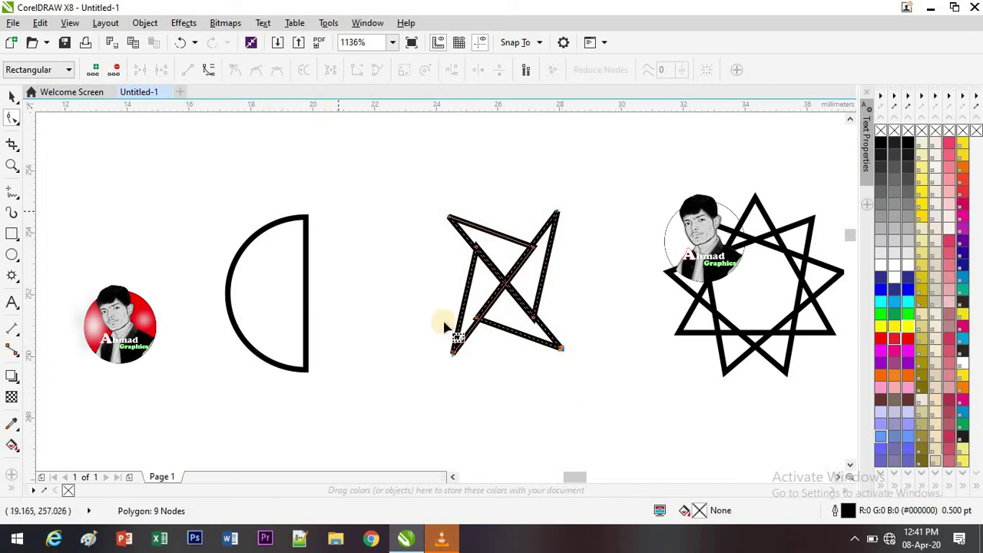
Reshape the complex star into nine long, thin spikes around a small central ring by moving its outer and inner nodes.
drag(570, 479, 576, 478)
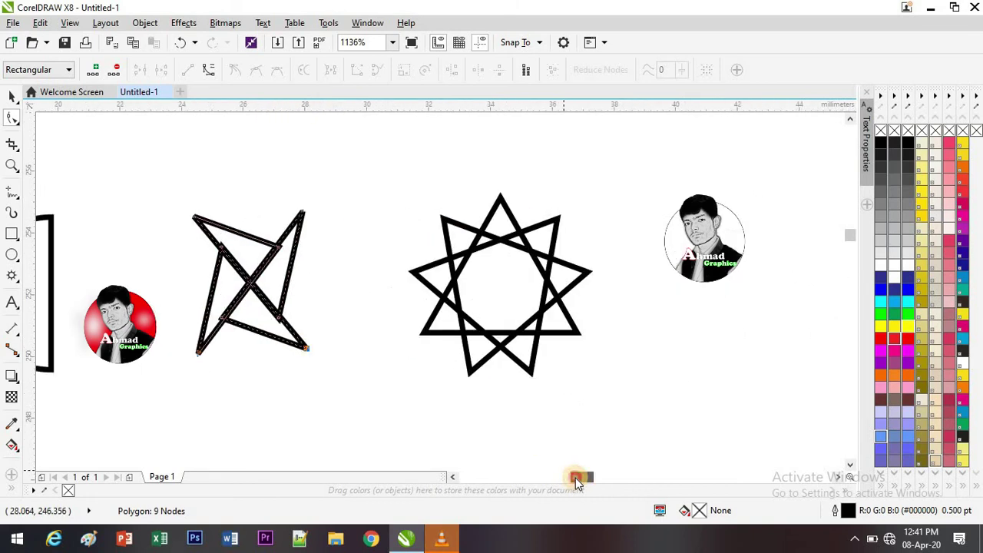
click(489, 343)
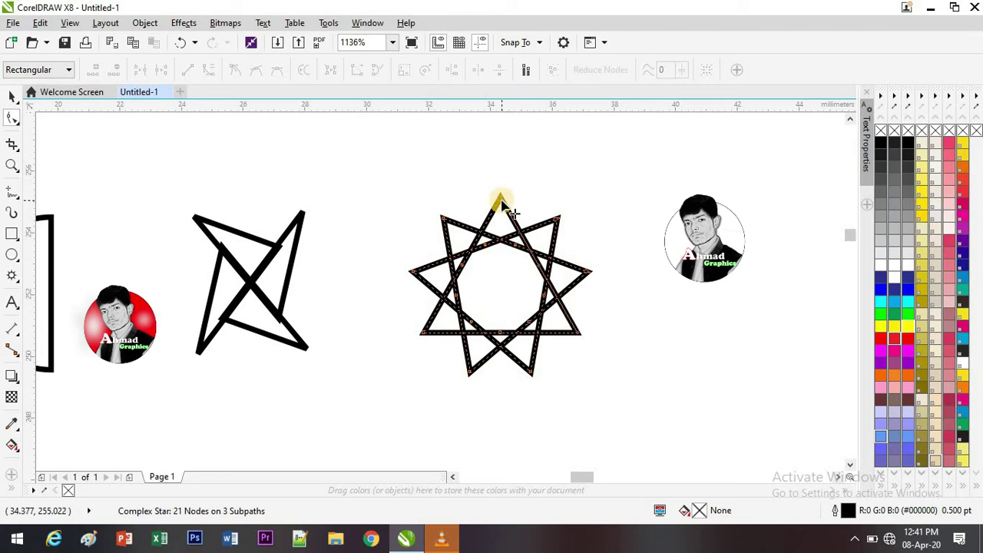
drag(500, 202, 520, 261)
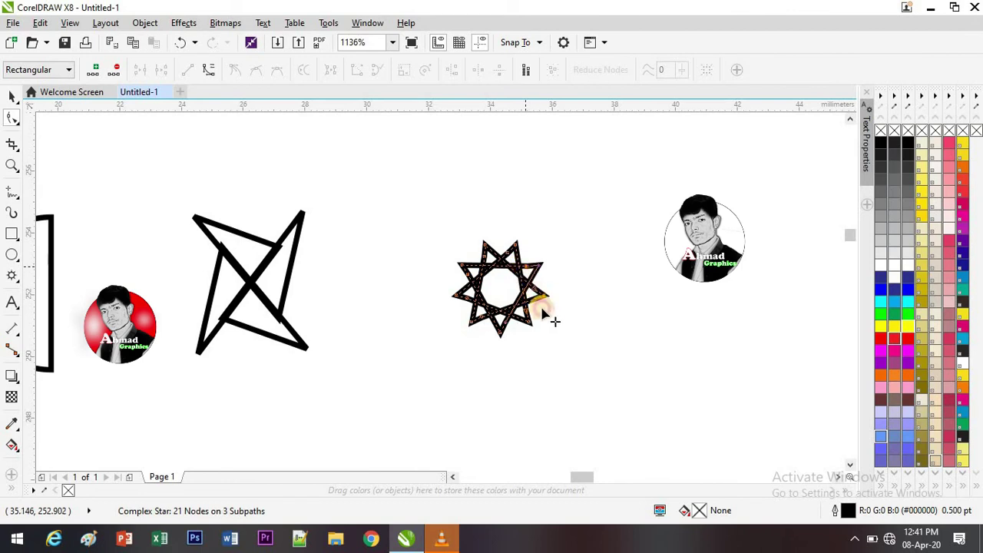
drag(543, 312, 575, 362)
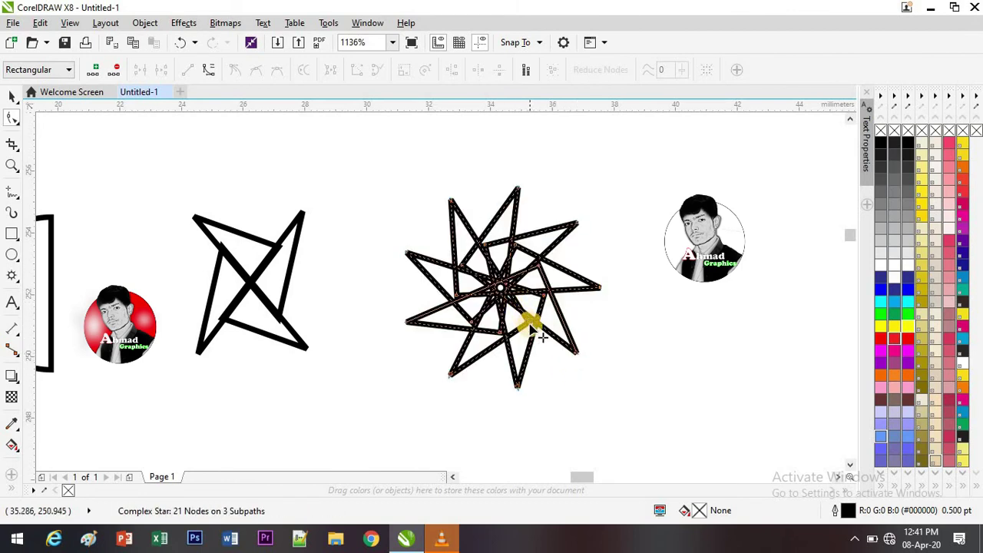
drag(528, 323, 566, 364)
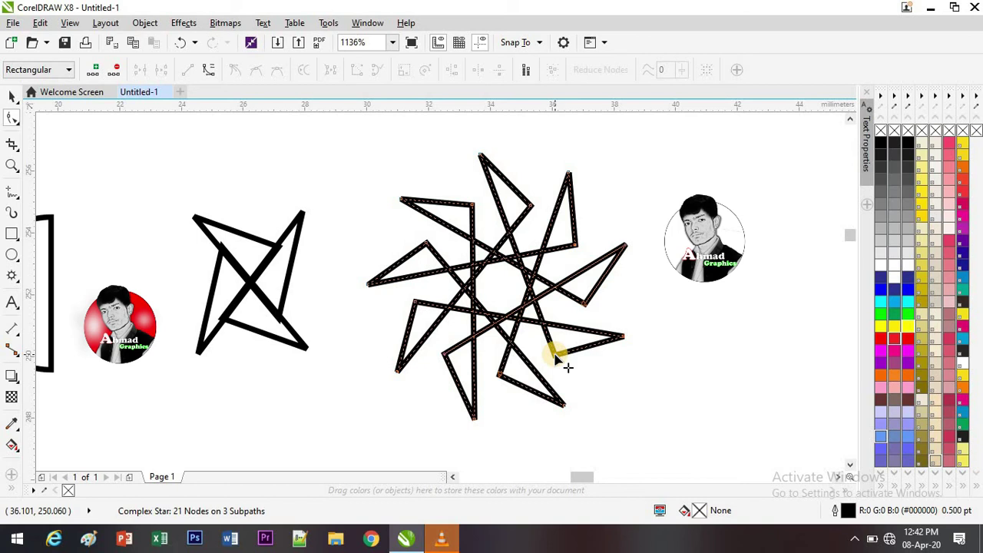
drag(556, 356, 519, 288)
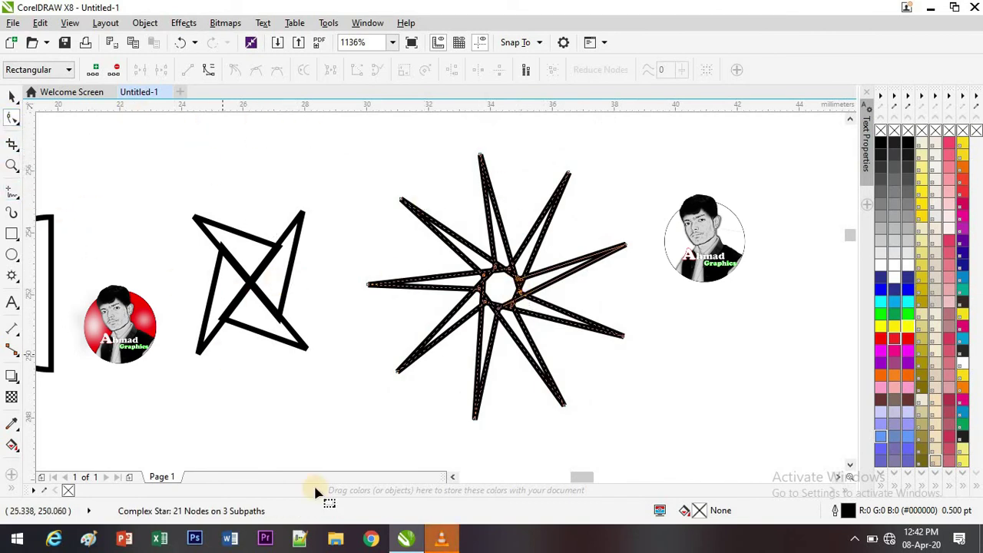
Draw a rectangle about 3.96 × 2.889 mm beside the complex star, convert it to curves, and show its nodes for shape editing.
click(14, 234)
drag(694, 226, 820, 316)
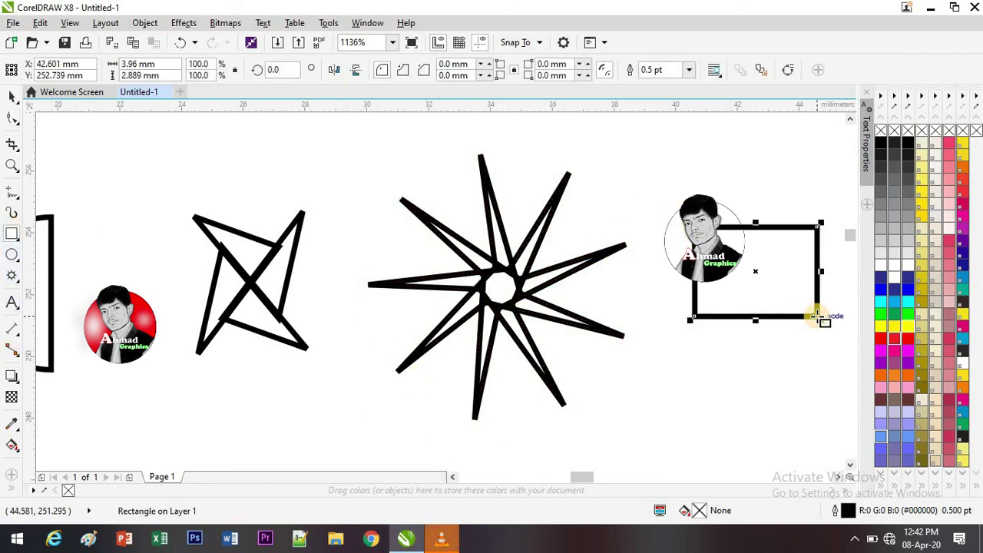
click(789, 70)
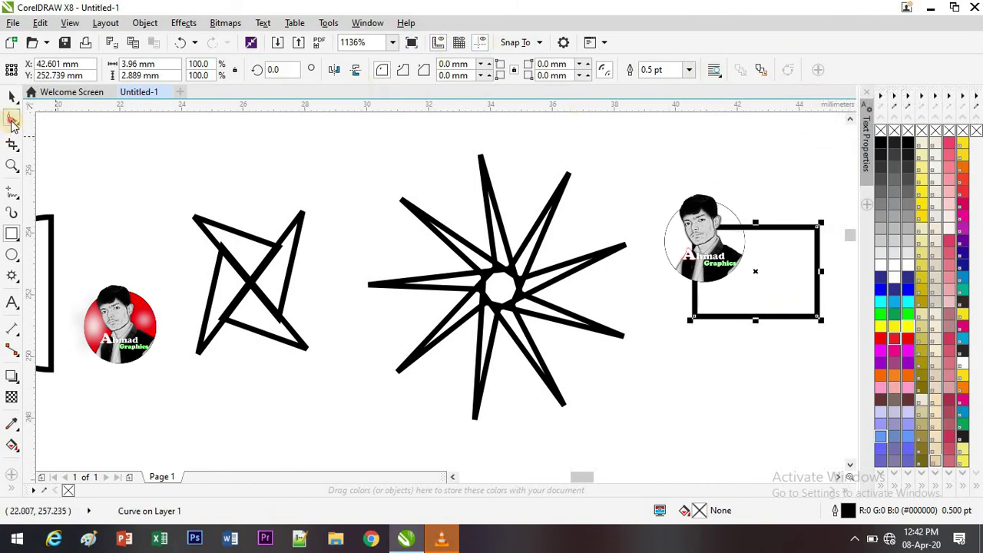
click(12, 119)
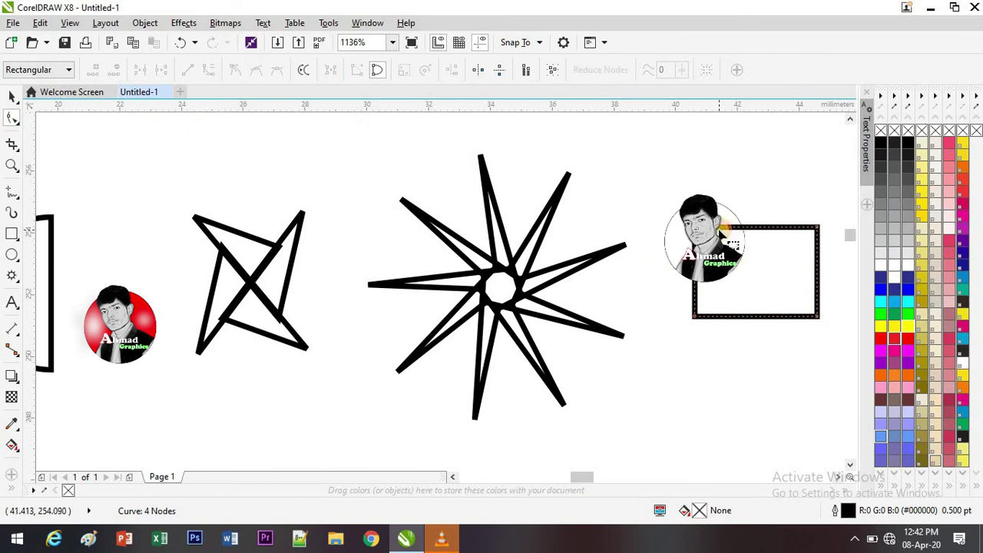
click(32, 93)
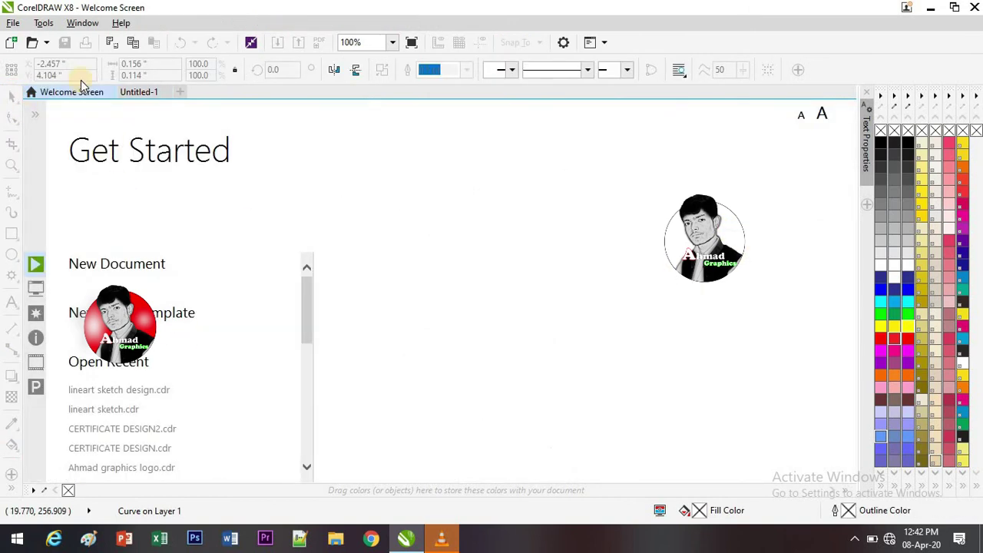
click(133, 92)
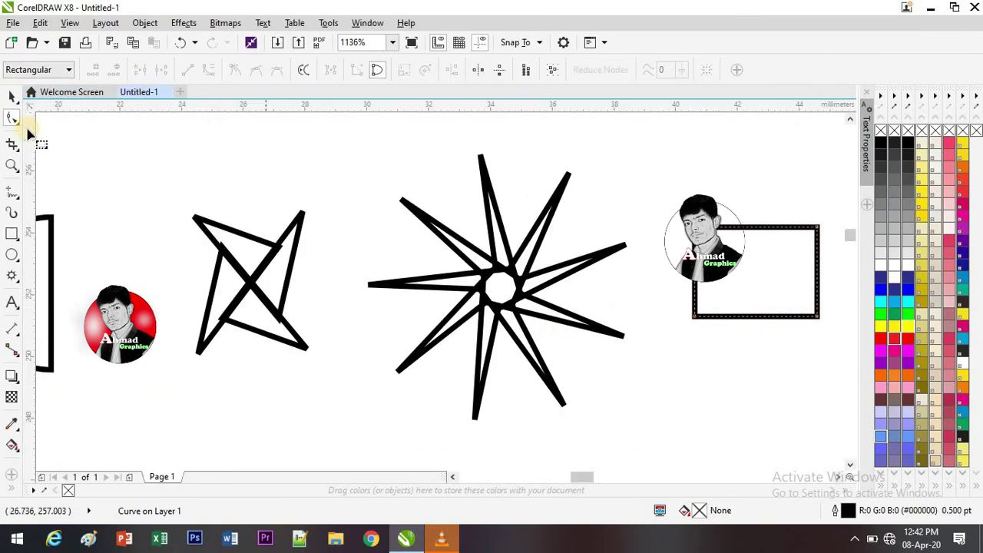
click(753, 300)
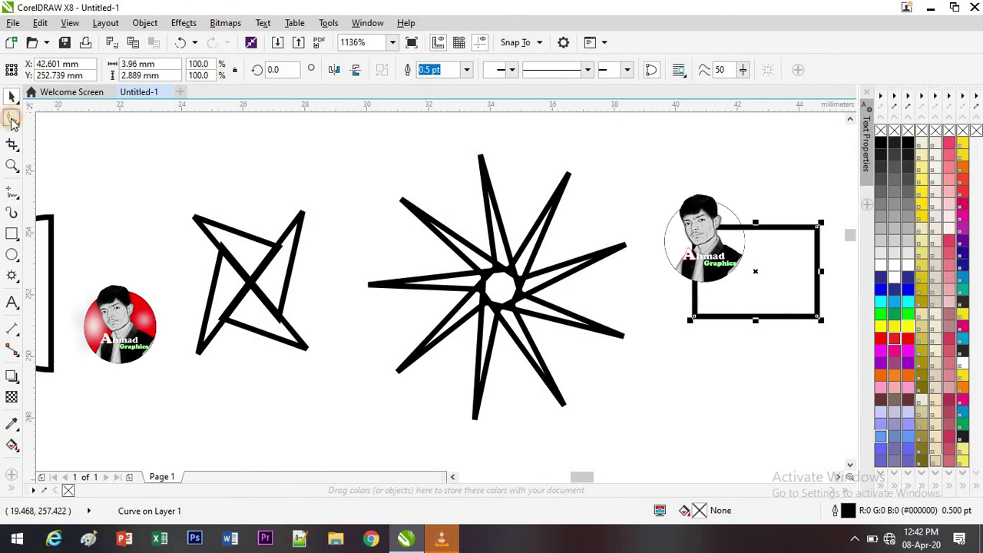
click(12, 119)
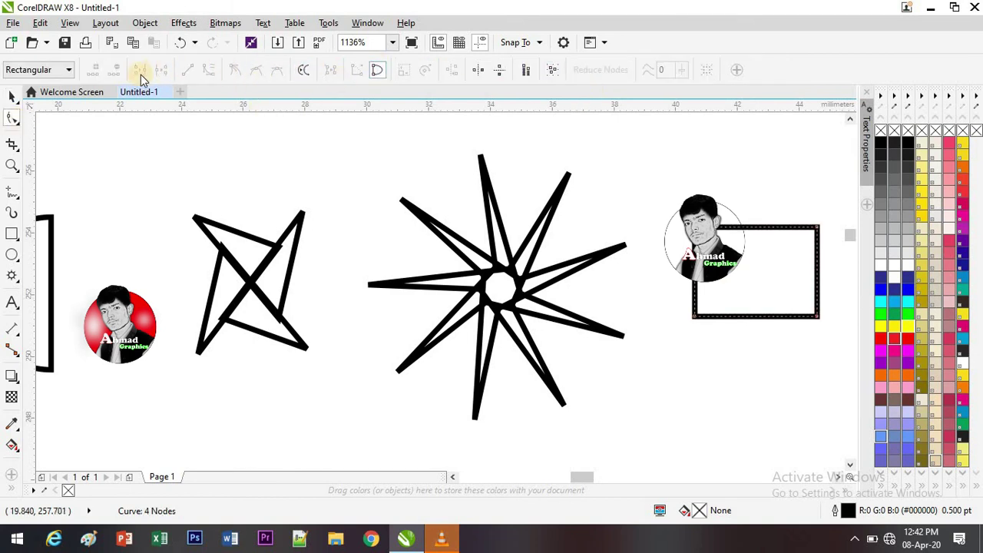